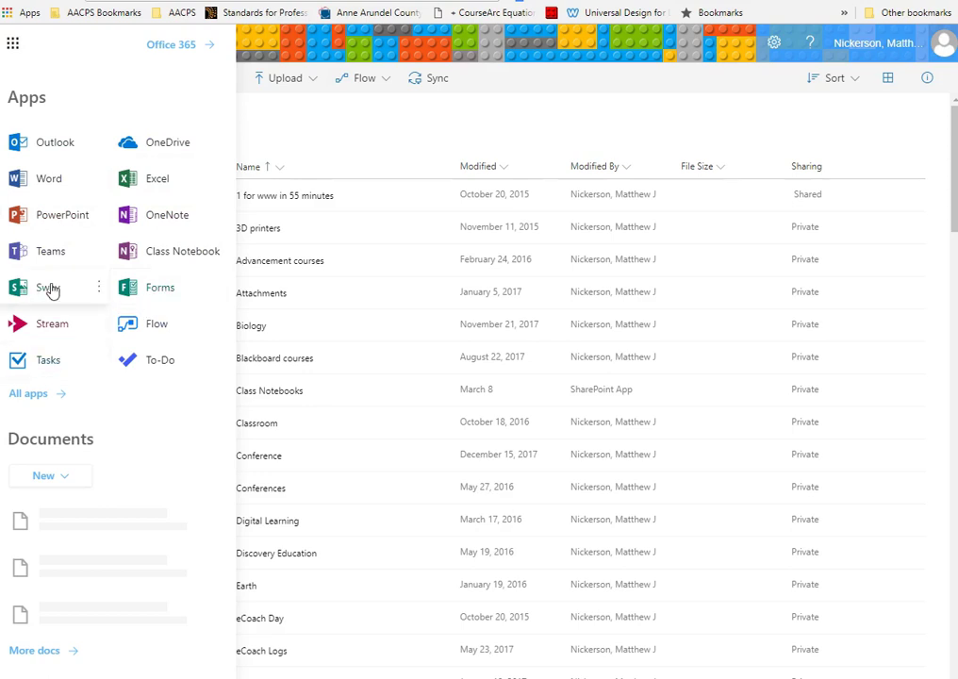
Open Sway and start a new Sway from the document "protein synthesis 2.docx" in the OneDrive Biology folder
left_click(47, 289)
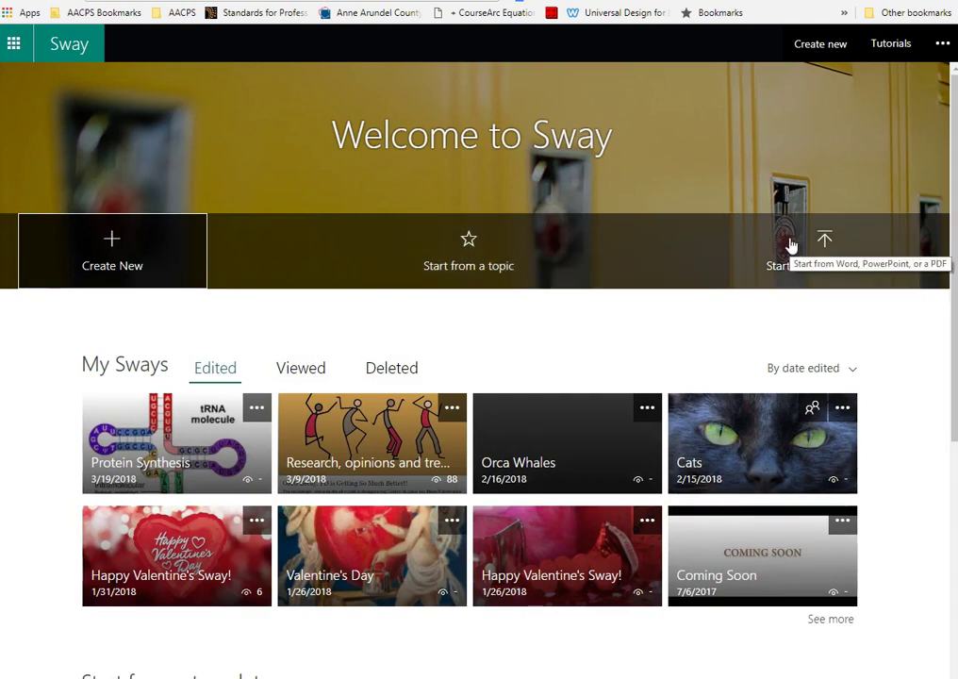
left_click(822, 257)
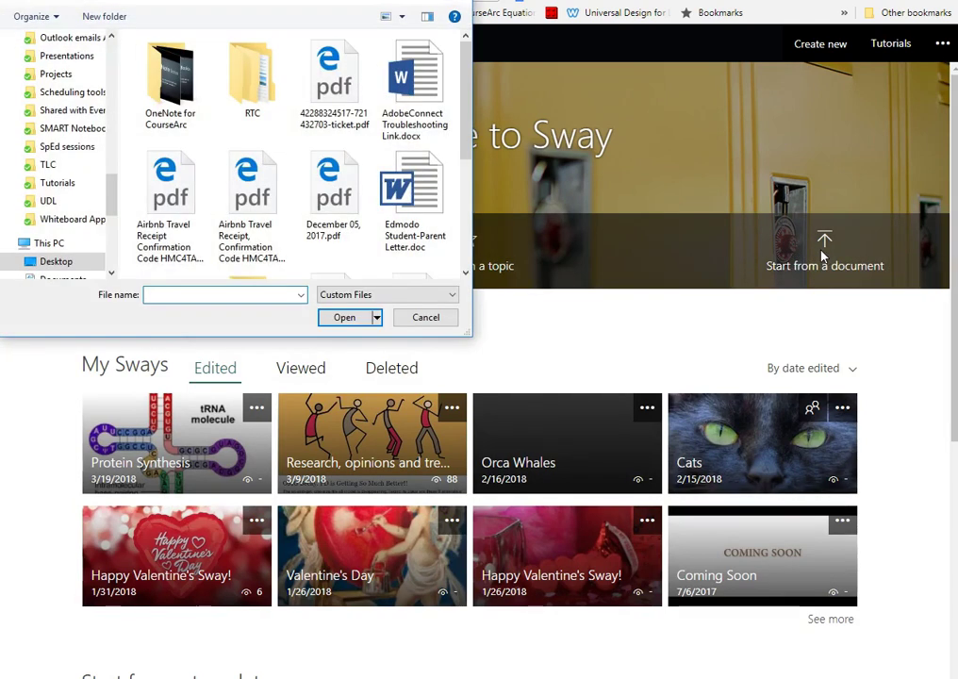
left_click_drag(113, 200, 127, 93)
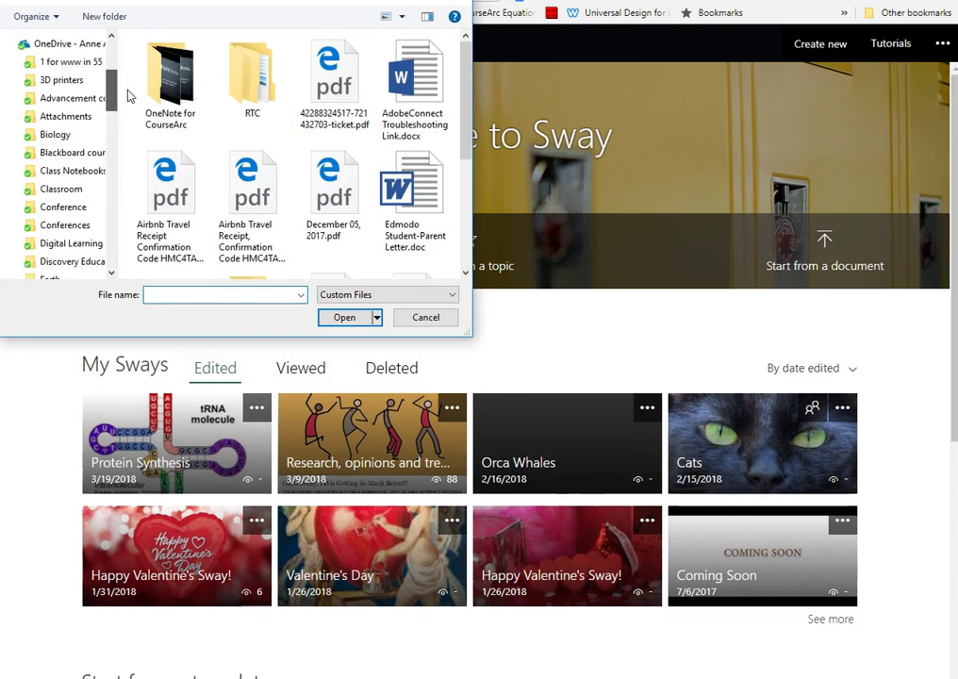
left_click(62, 137)
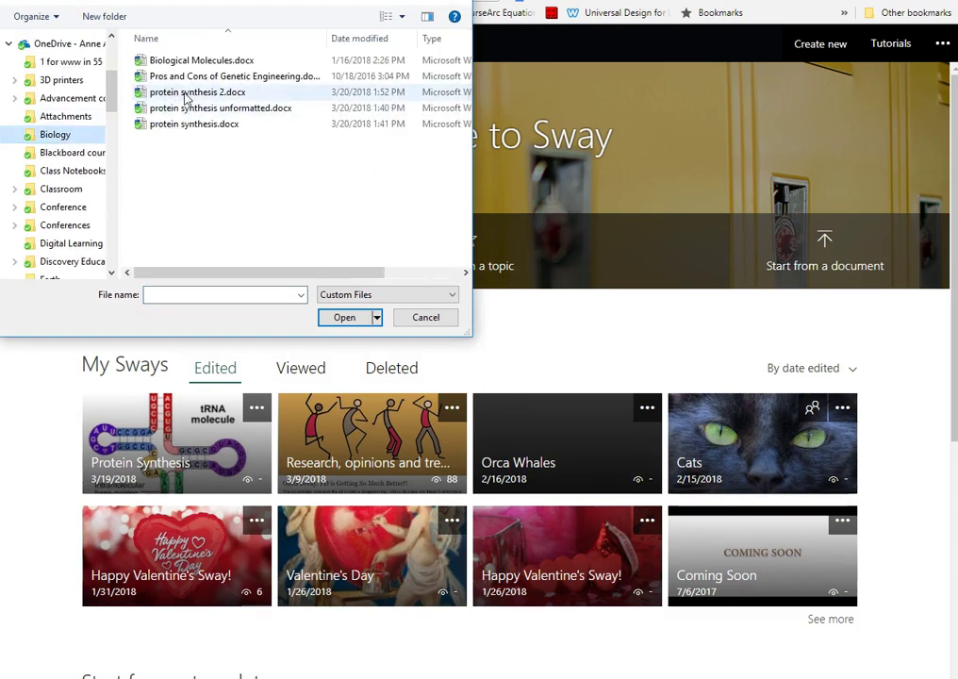
left_click(154, 93)
left_click(341, 317)
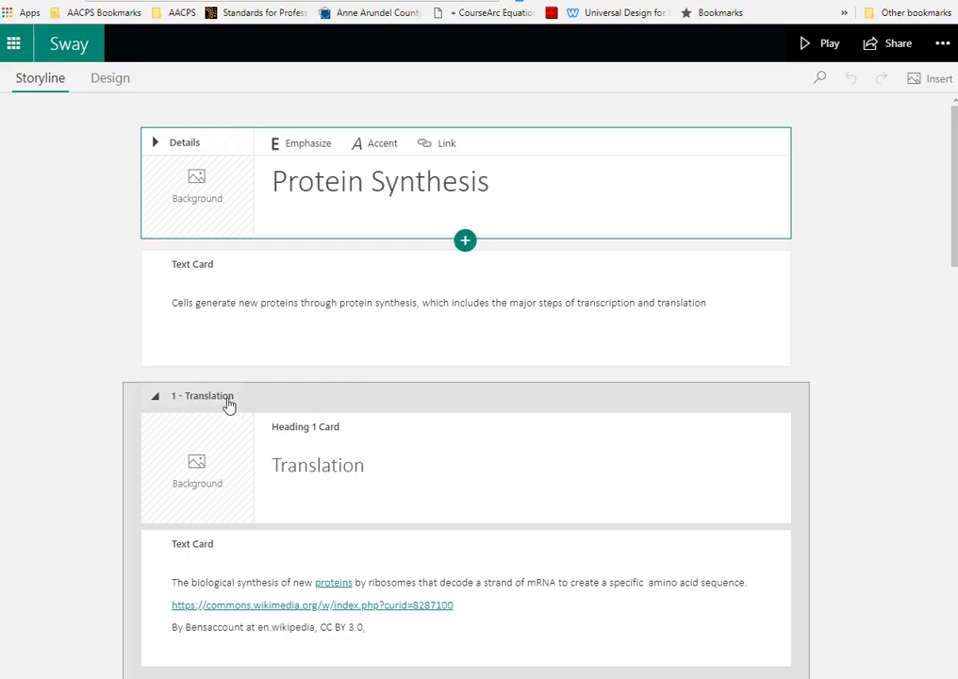
Review the imported heading, text and image cards in the storyline
scroll(311, 475, "down", 2)
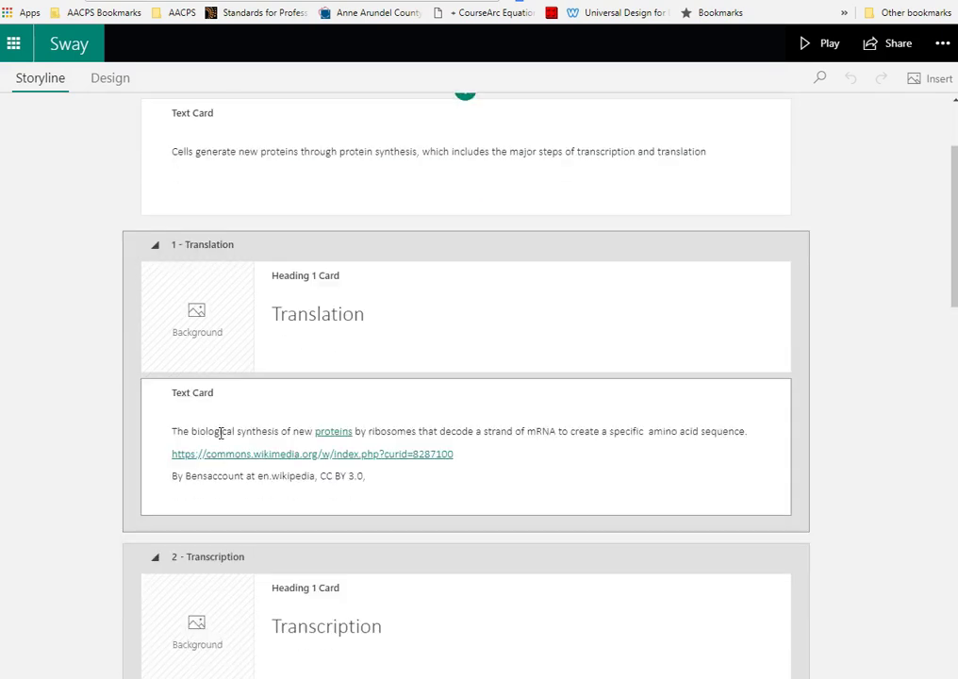
scroll(242, 373, "down", 3)
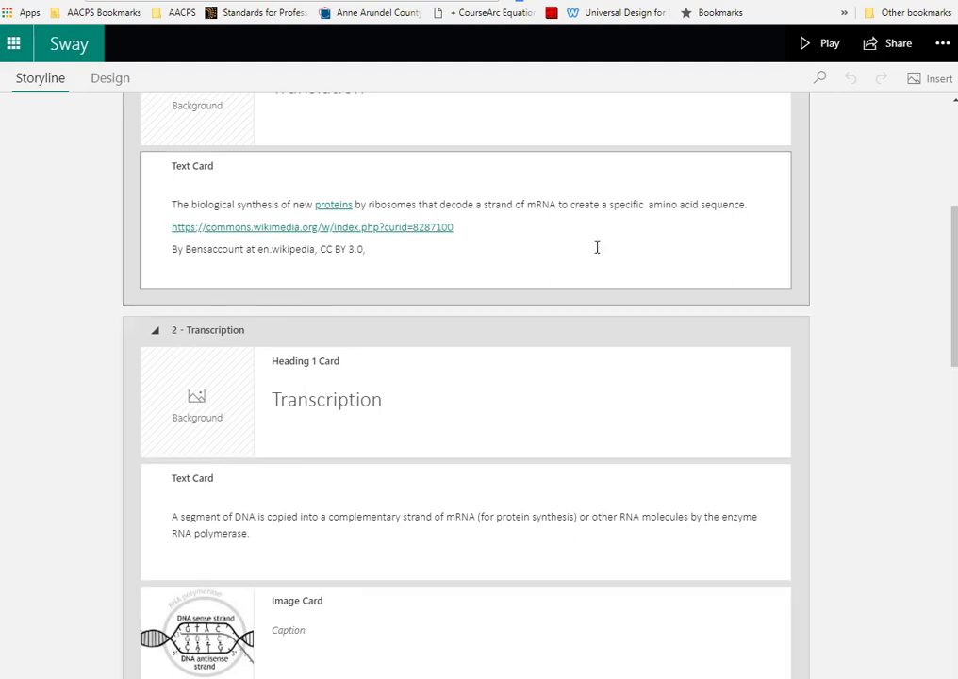
scroll(596, 247, "up", 5)
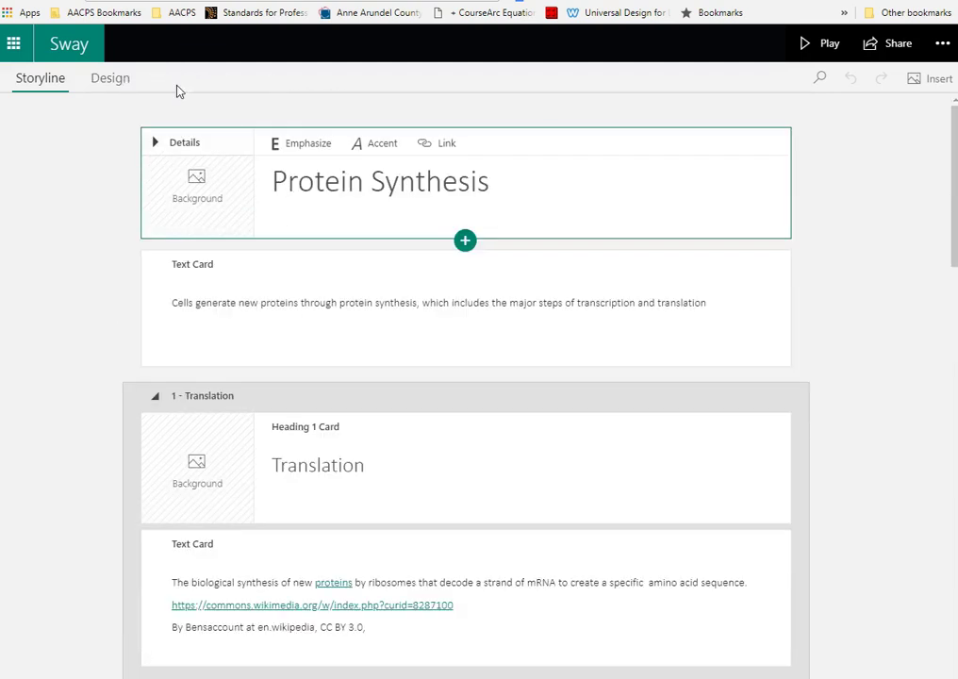
Play the Sway to check every section and the Wikimedia link under Translation, and return to editing
left_click(816, 42)
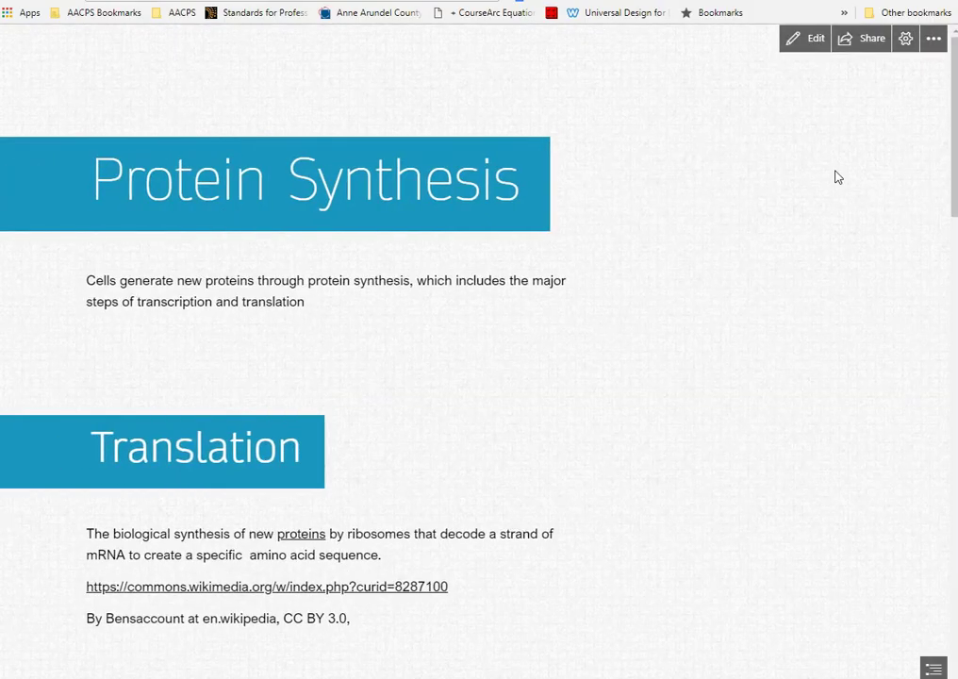
scroll(839, 177, "down", 3)
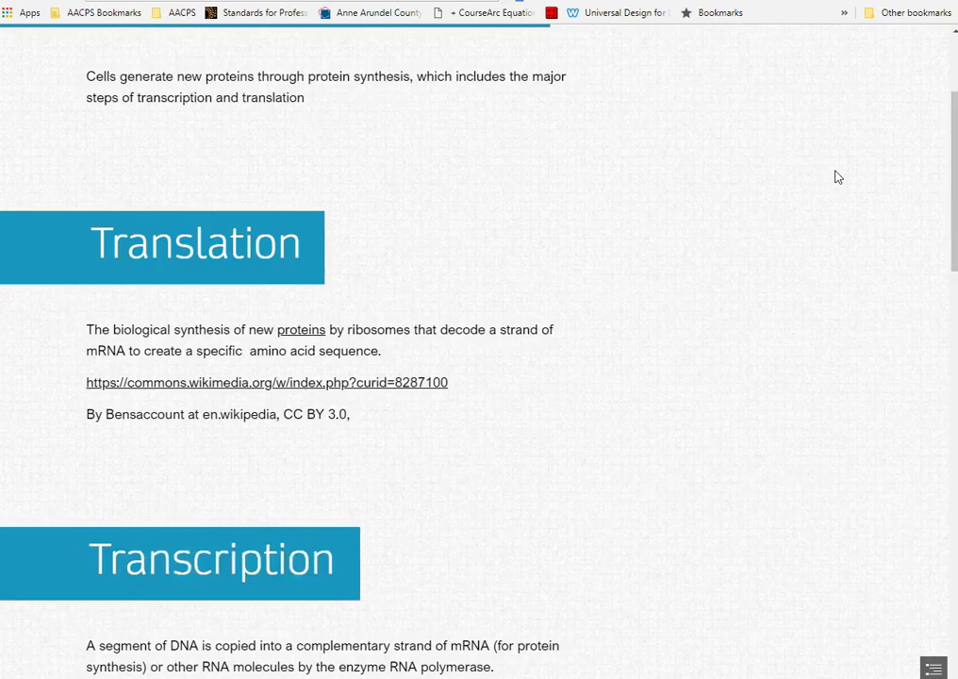
left_click(346, 315)
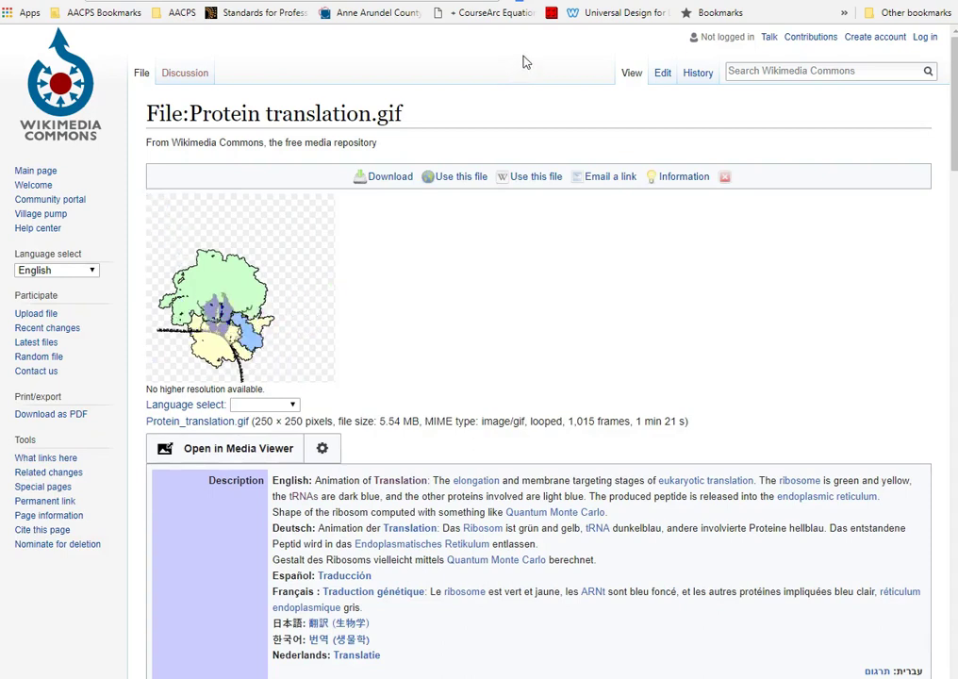
key("ctrl+w")
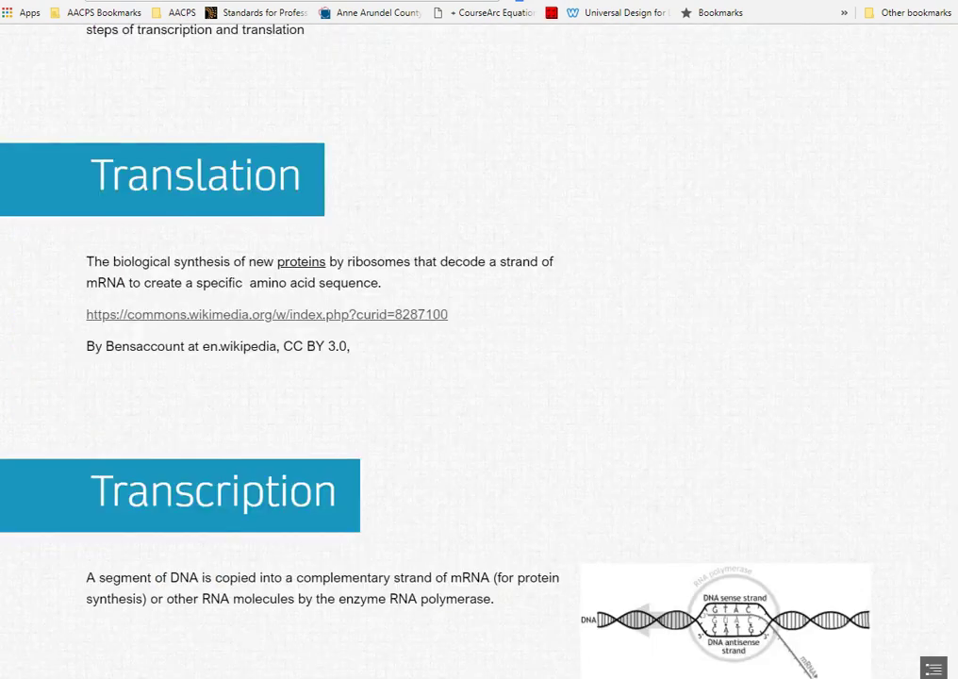
scroll(544, 242, "down", 3)
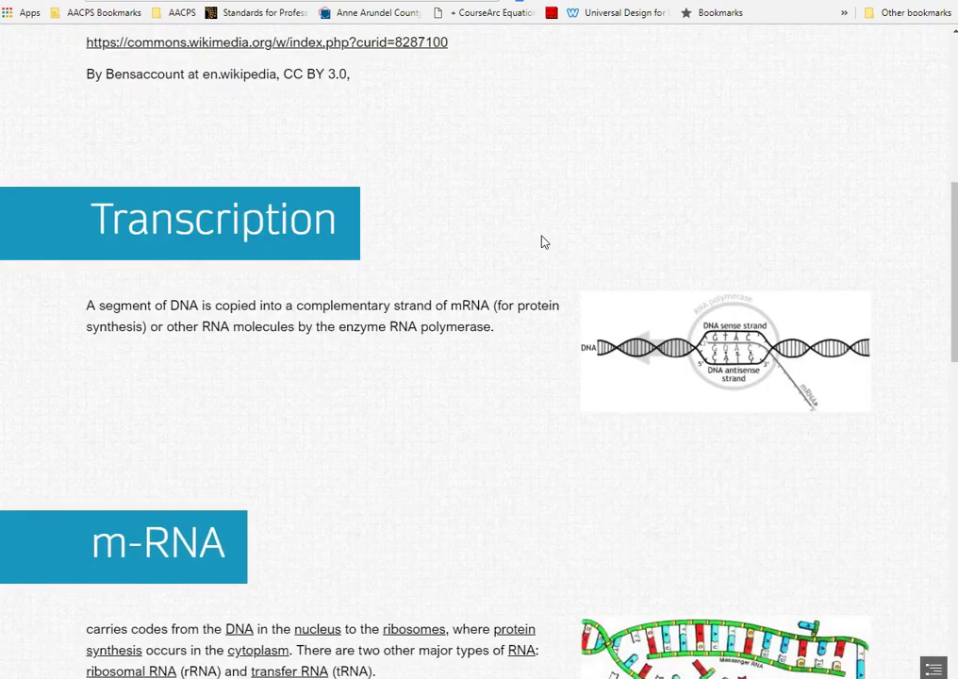
scroll(544, 243, "down", 2)
scroll(543, 242, "down", 6)
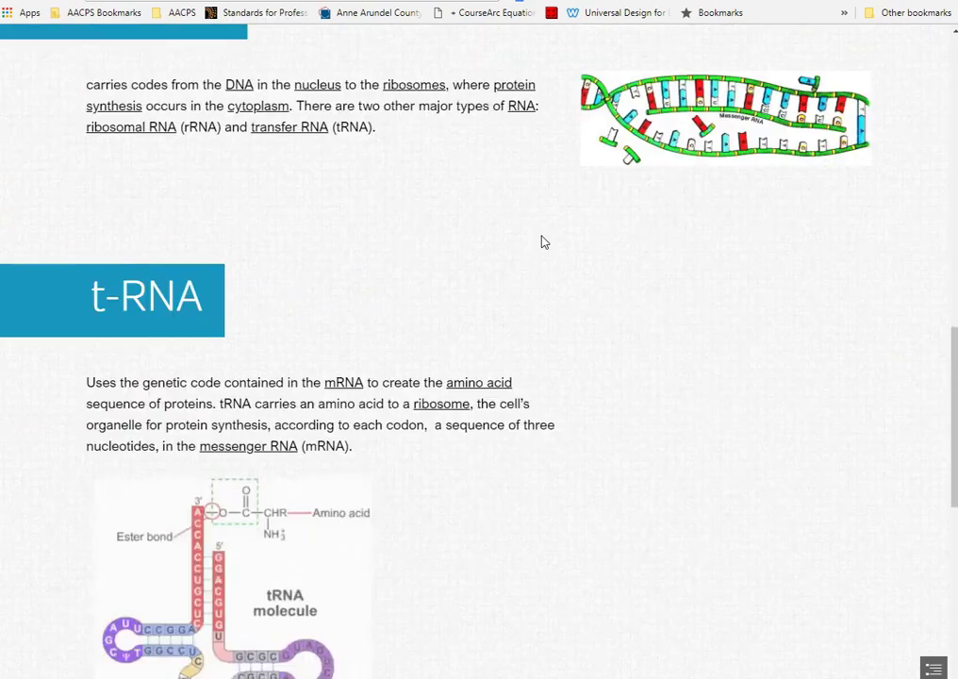
scroll(544, 242, "down", 4)
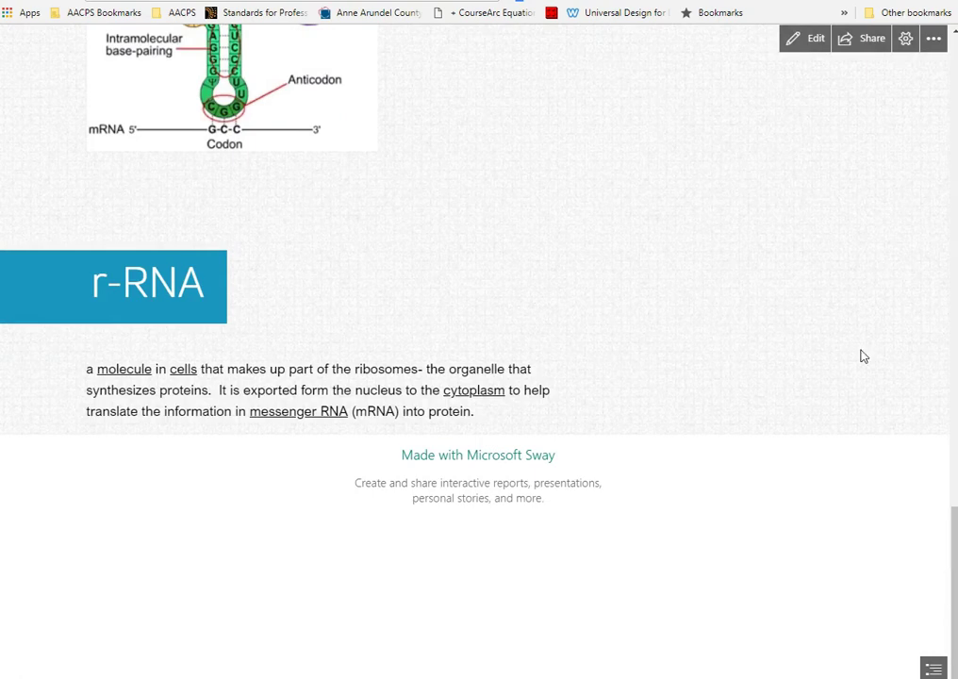
scroll(842, 372, "up", 12)
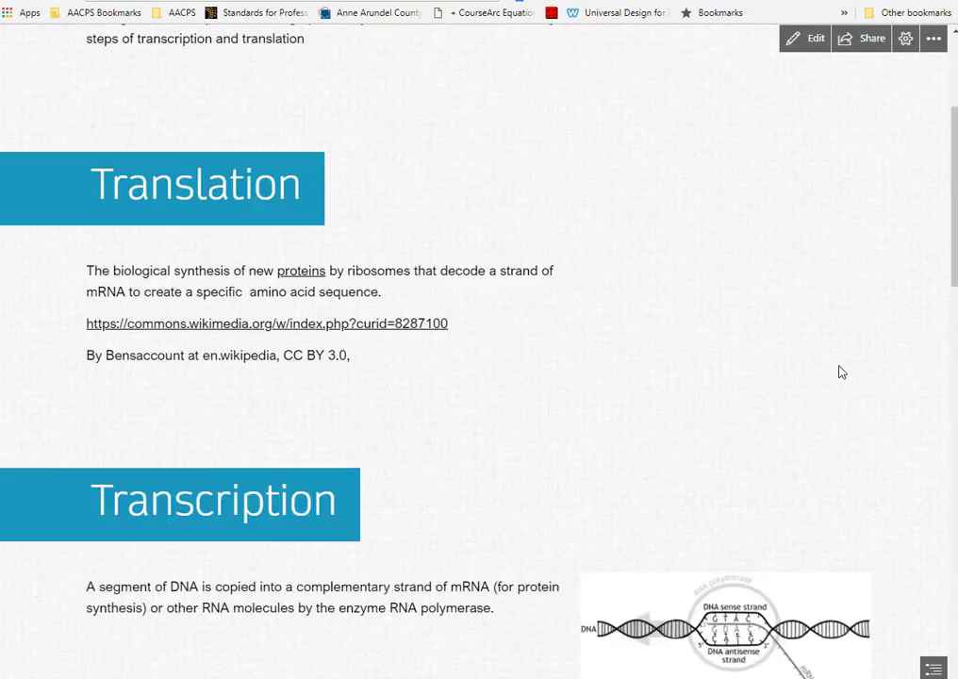
left_click(808, 41)
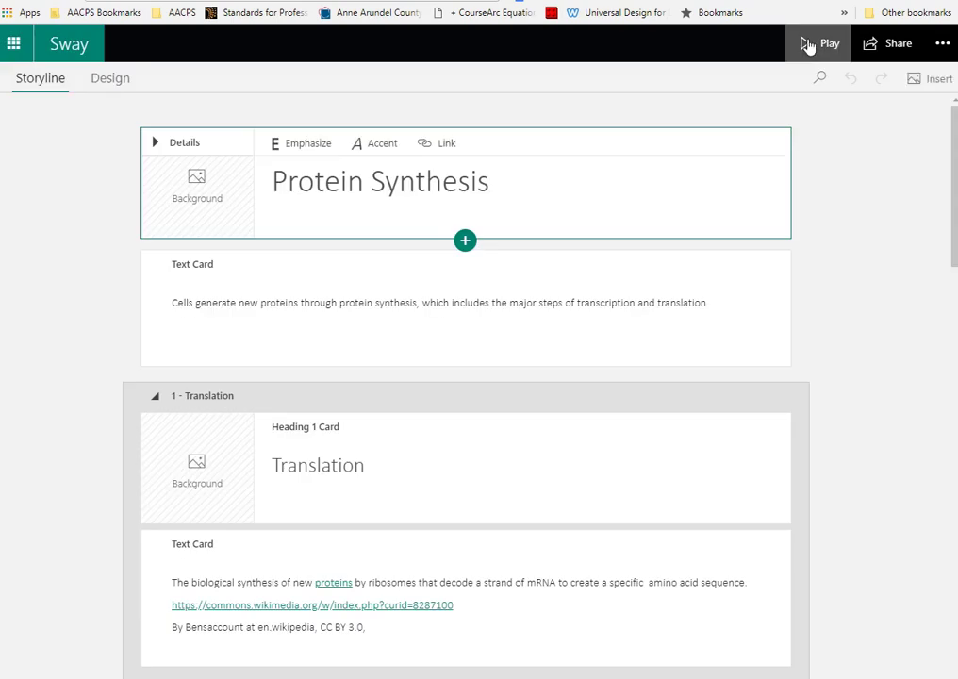
In the design view, set the Sway's layout to Horizontal and page through it to the r-RNA section
left_click(104, 84)
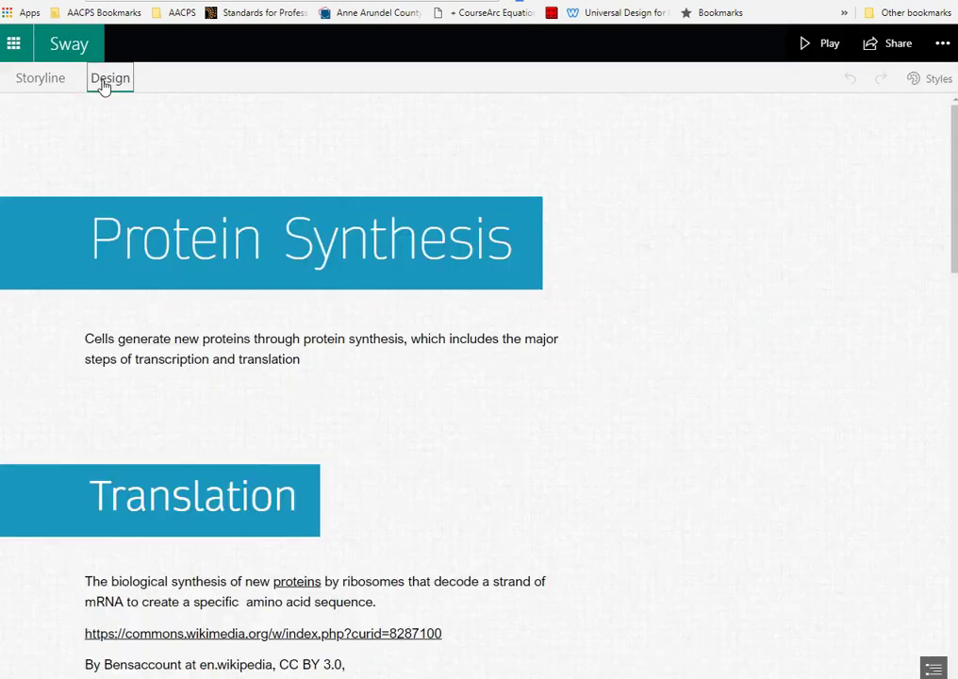
scroll(865, 177, "down", 5)
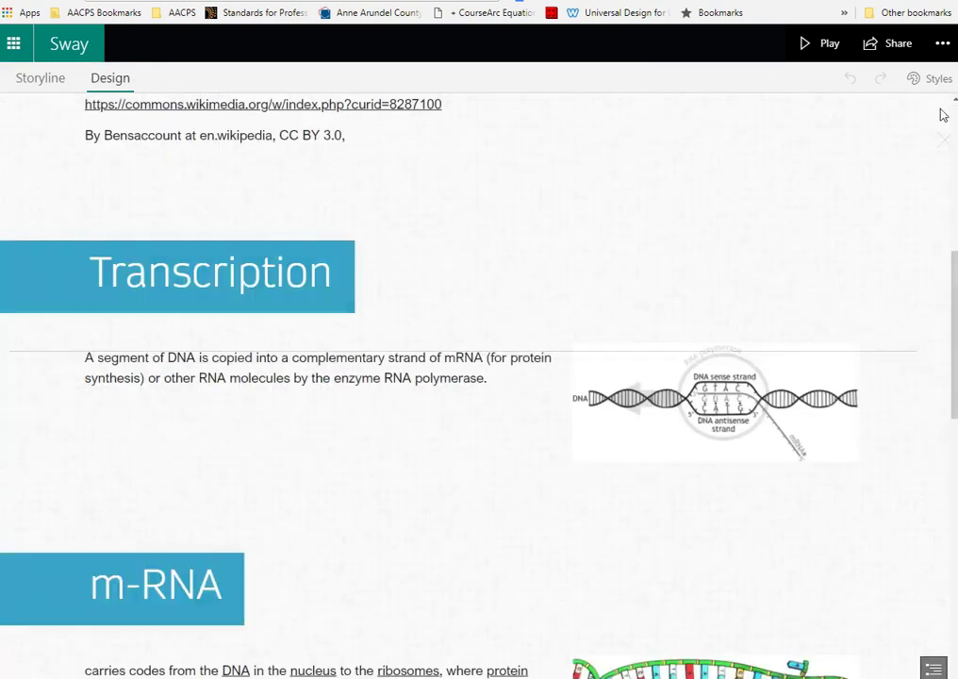
left_click(932, 78)
left_click(802, 179)
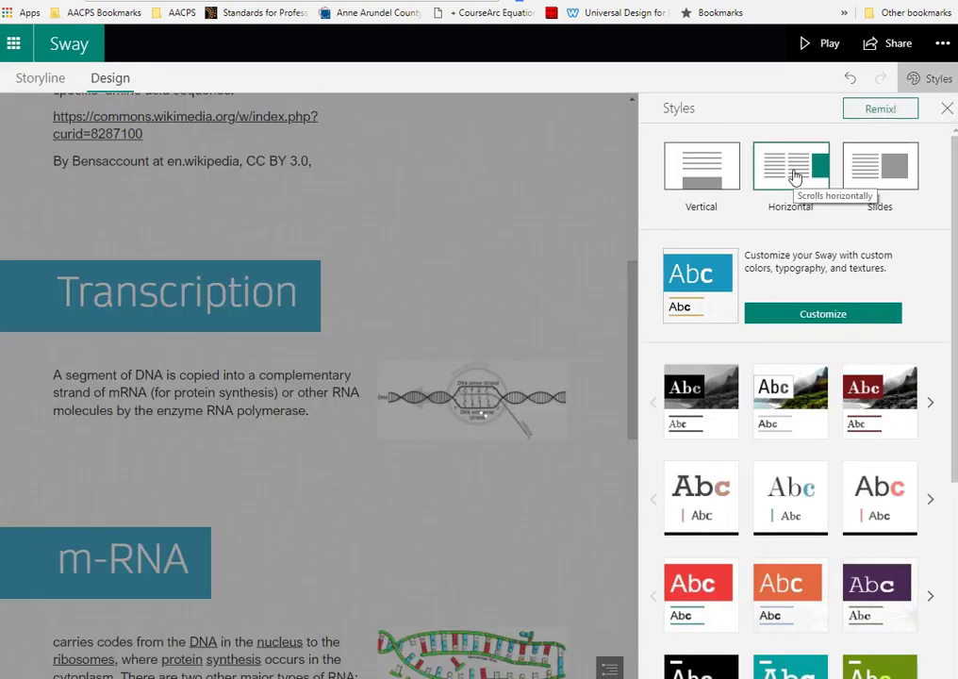
left_click(947, 108)
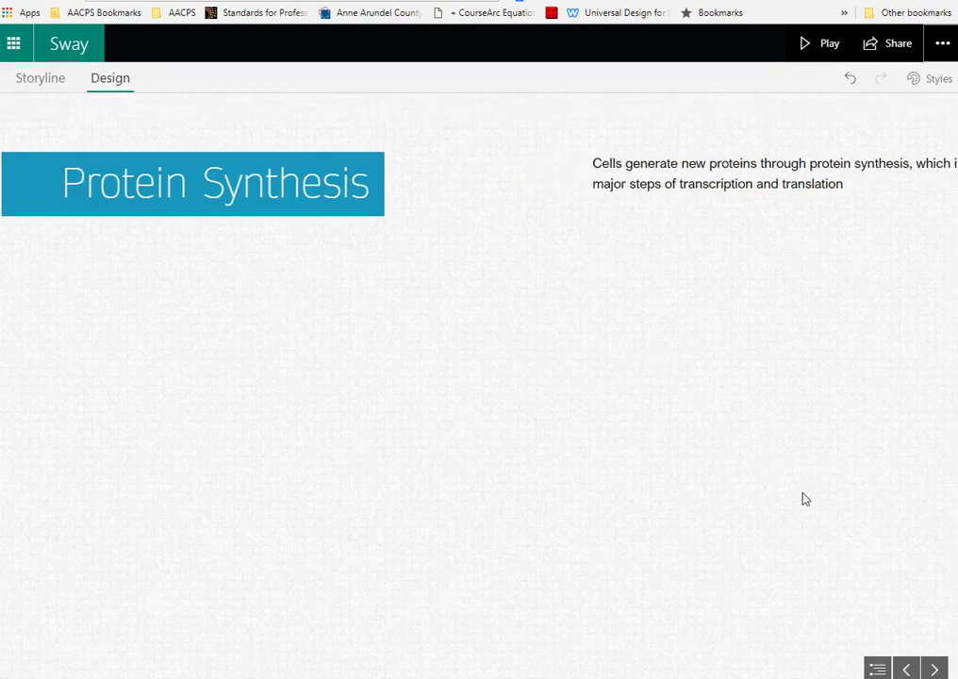
left_click(934, 668)
left_click(933, 669)
left_click(934, 668)
left_click(933, 669)
left_click(934, 668)
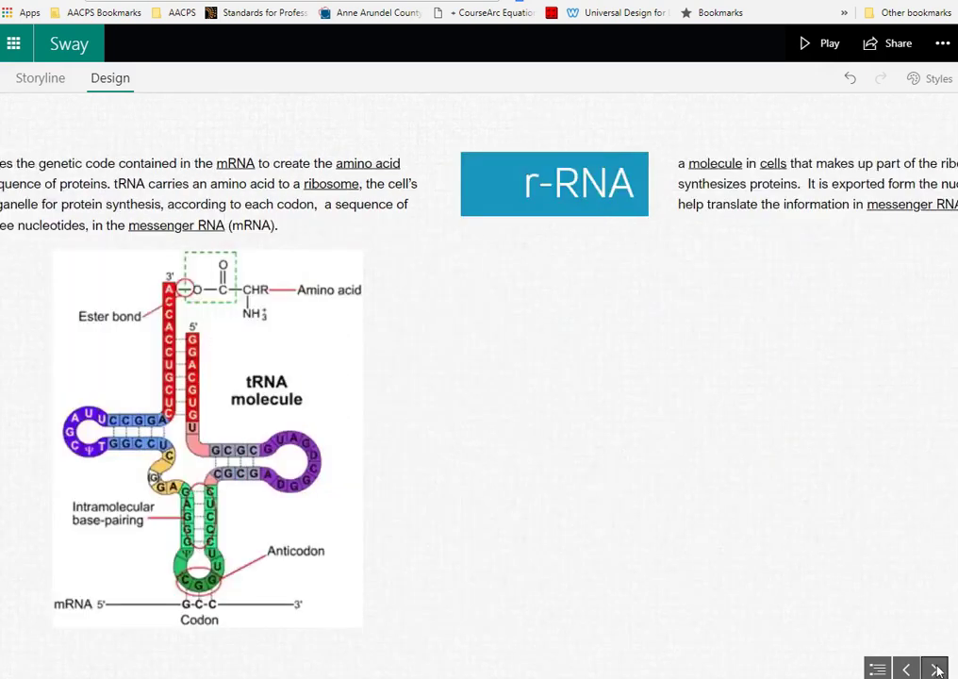
Set the Sway's layout to Slides and browse the slides and the section overview
left_click(938, 79)
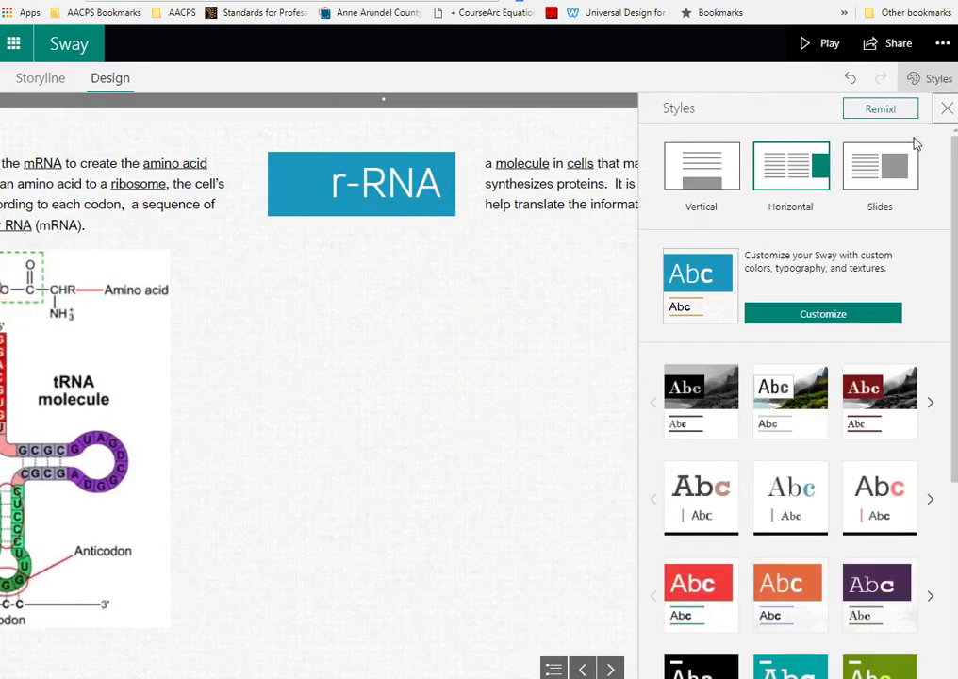
left_click(900, 155)
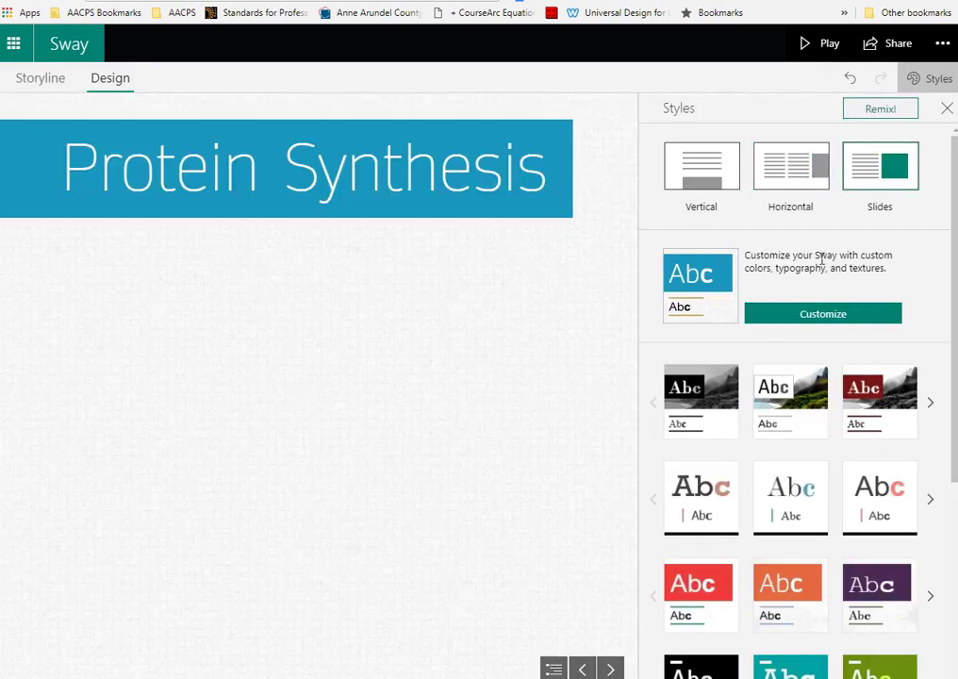
left_click(947, 109)
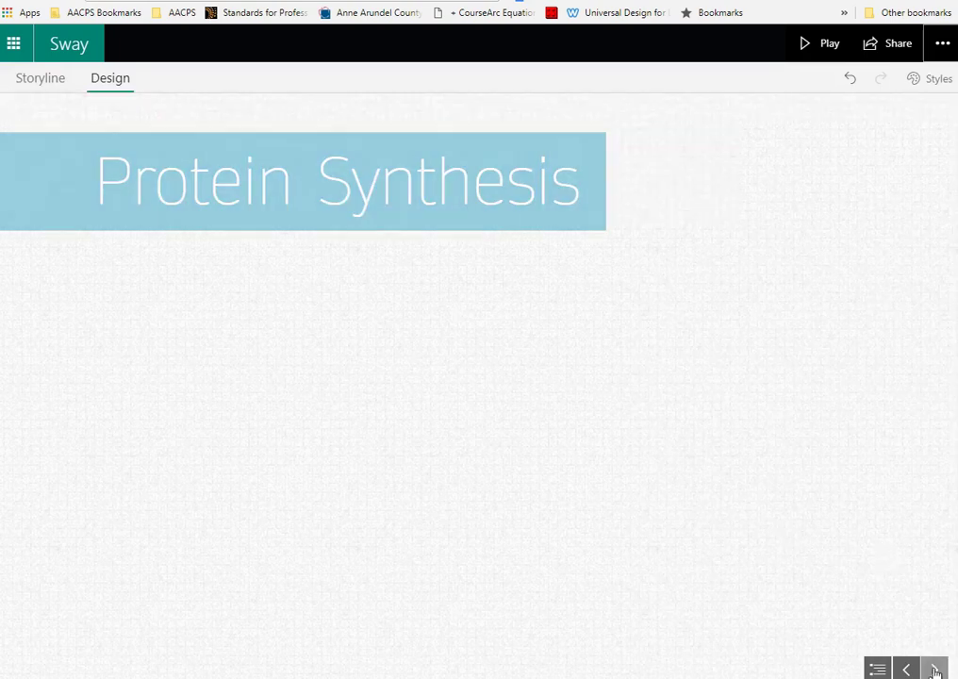
left_click(934, 668)
left_click(935, 668)
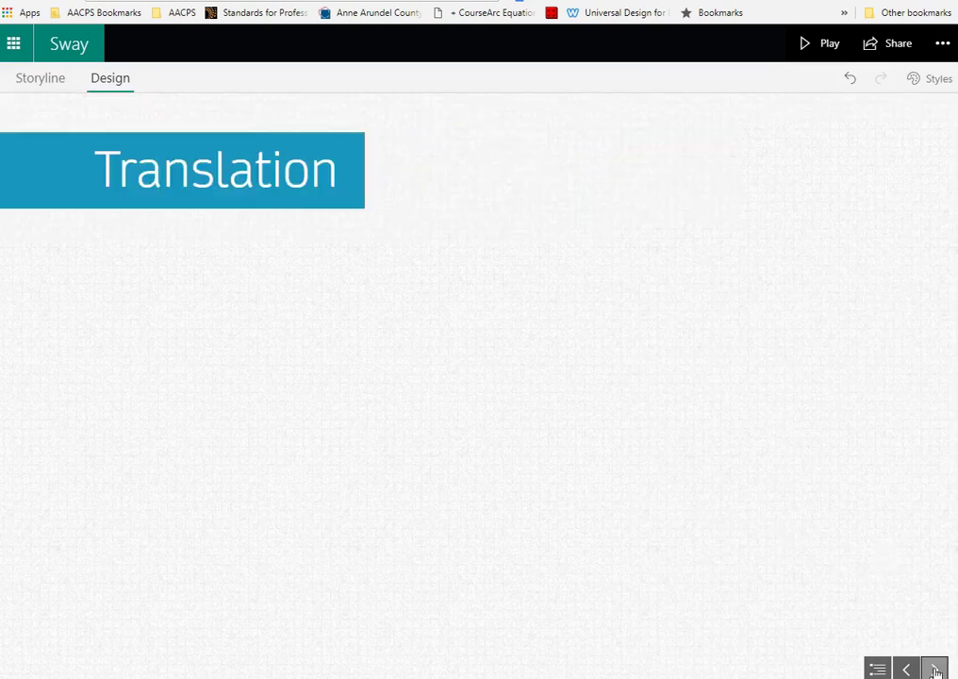
left_click(935, 669)
left_click(935, 669)
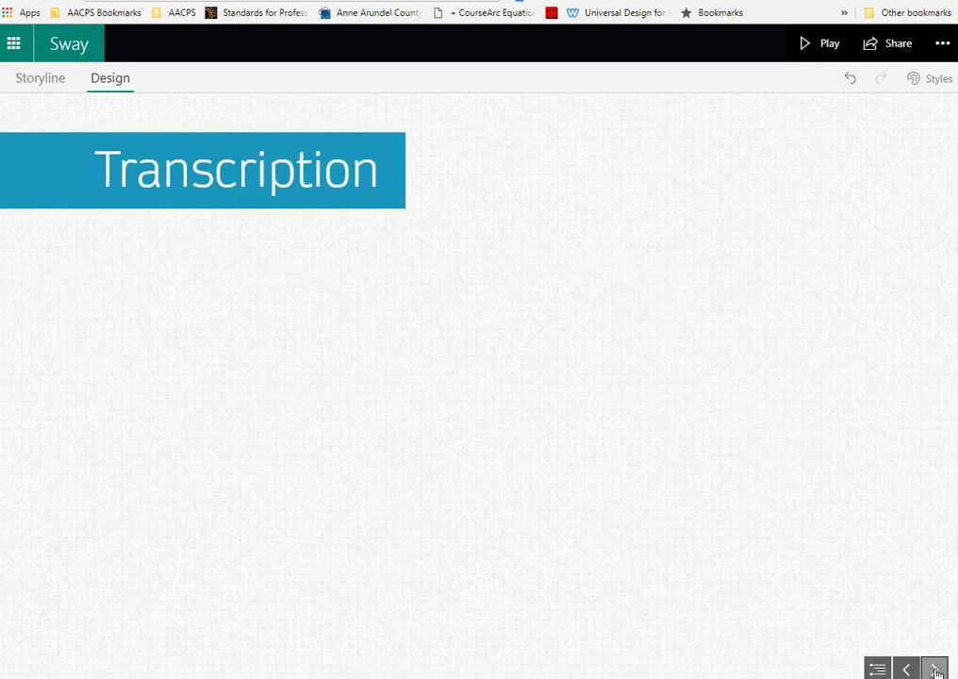
left_click(934, 669)
left_click(877, 669)
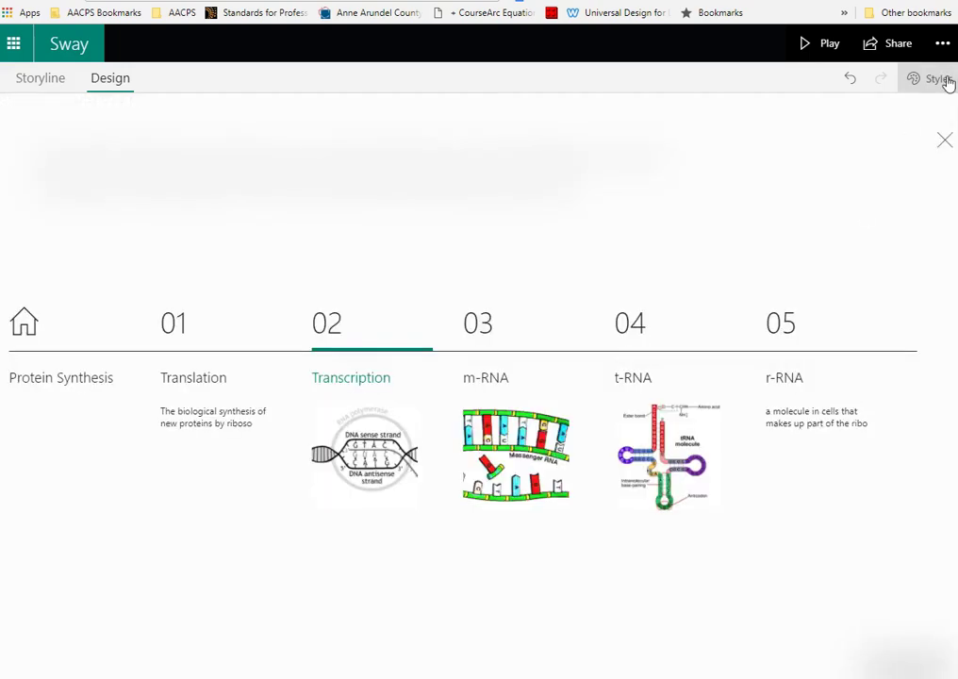
left_click(944, 141)
Remix the Sway's style and set its layout to Vertical
left_click(934, 80)
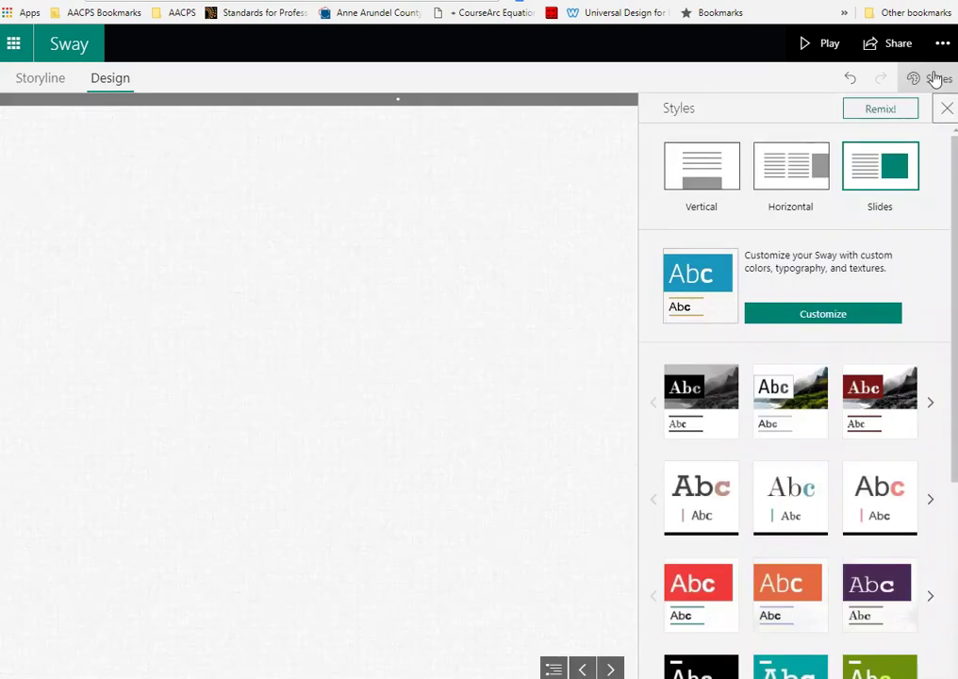
left_click(883, 110)
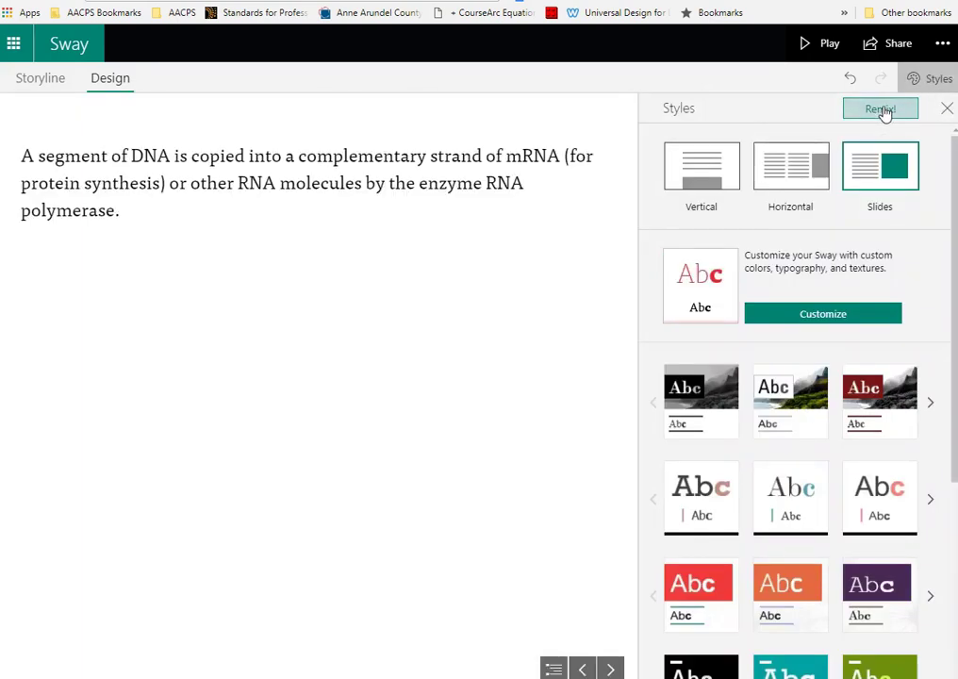
left_click(710, 177)
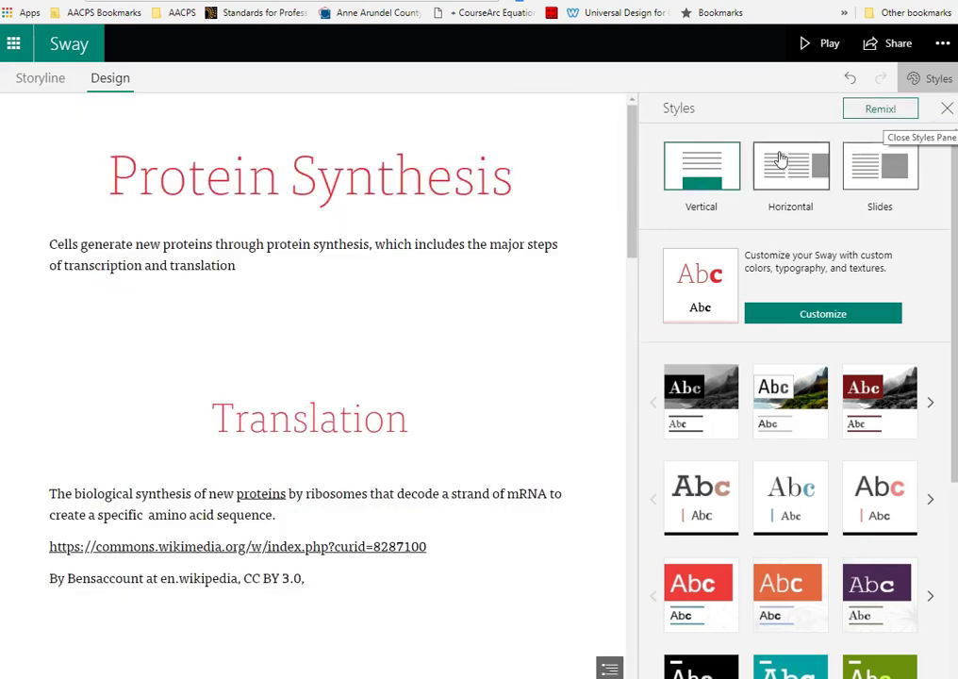
Remix the Sway into a horizontal design with green headings and a floral background, and browse it to Transcription
left_click(873, 118)
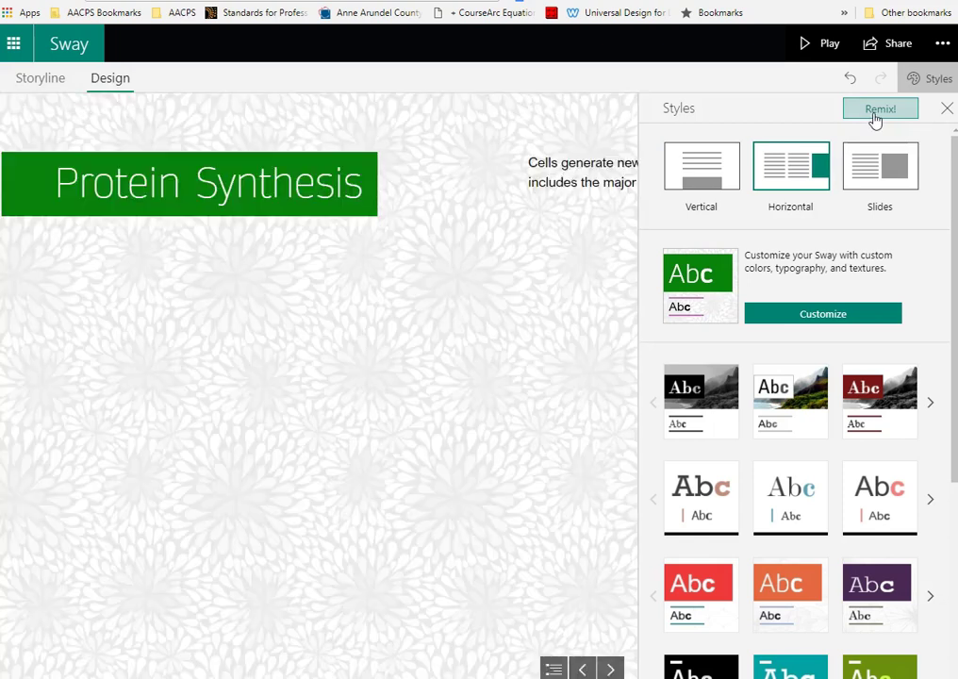
left_click(605, 269)
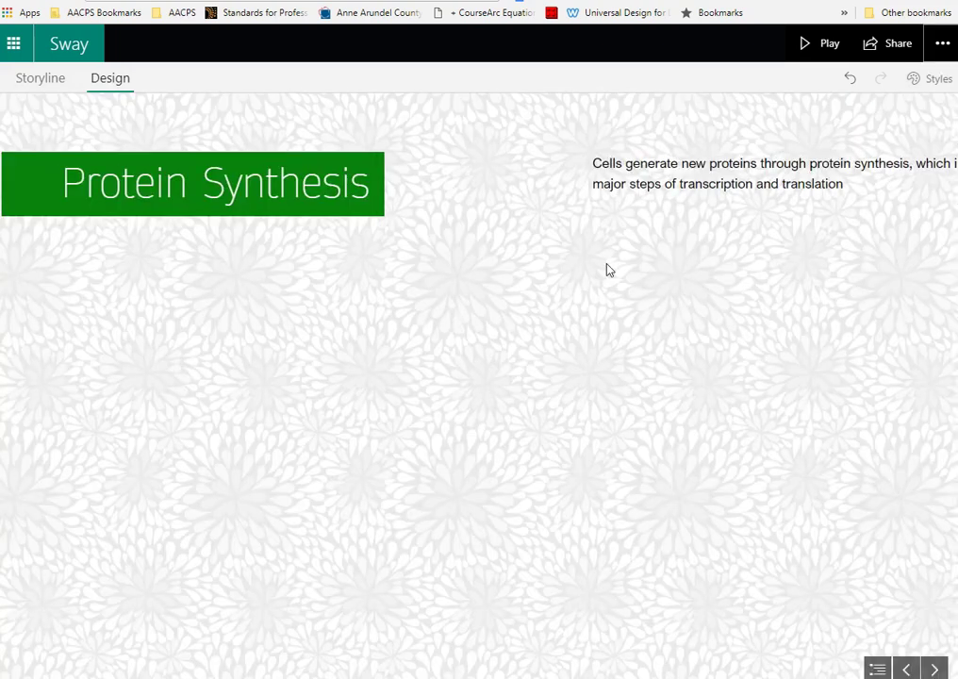
scroll(629, 293, "down", 5)
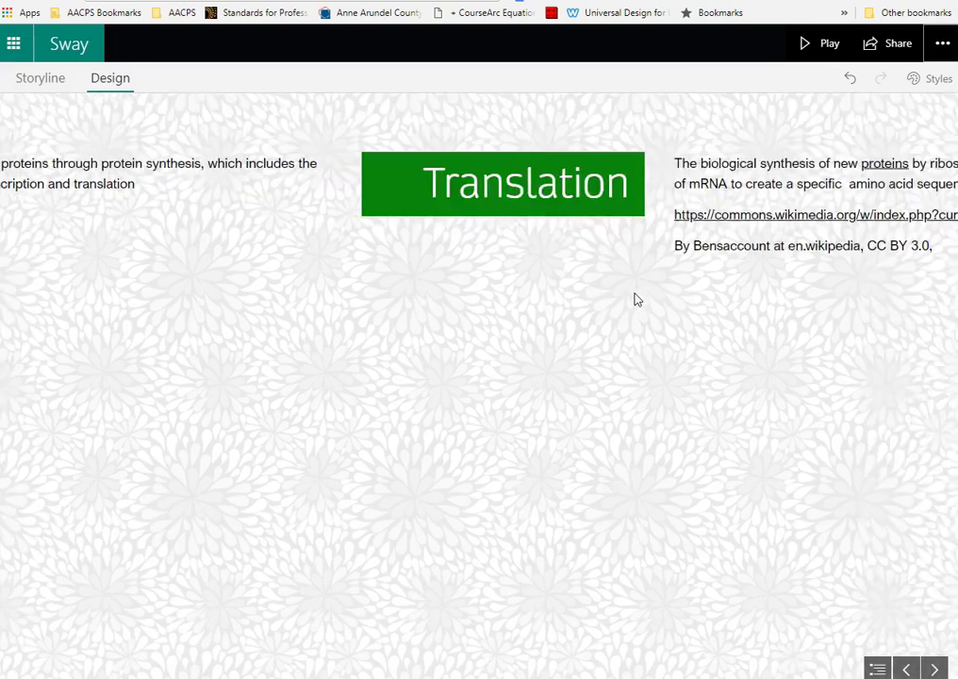
scroll(636, 299, "down", 5)
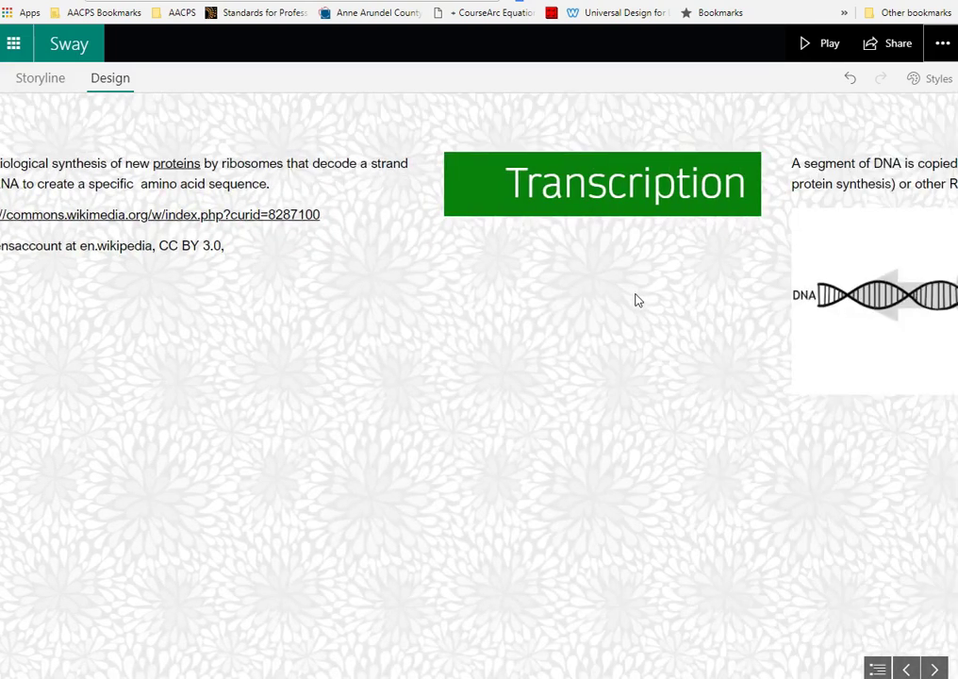
Browse the horizontal Sway to r-RNA and back to Translation, open its Wikimedia Commons link, and close the linked page
scroll(635, 299, "down", 5)
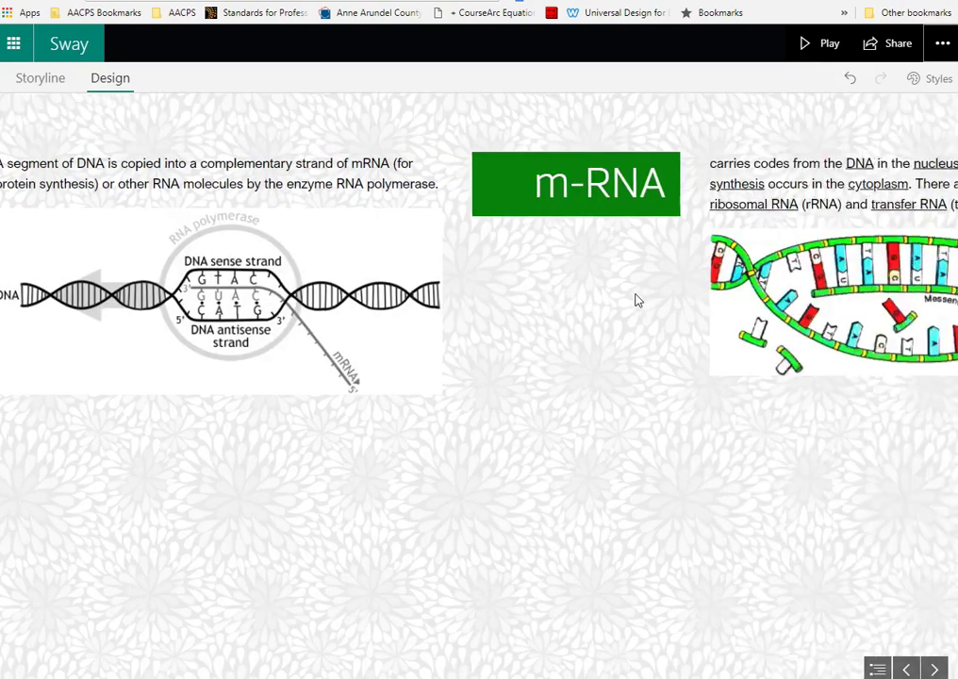
scroll(636, 299, "down", 10)
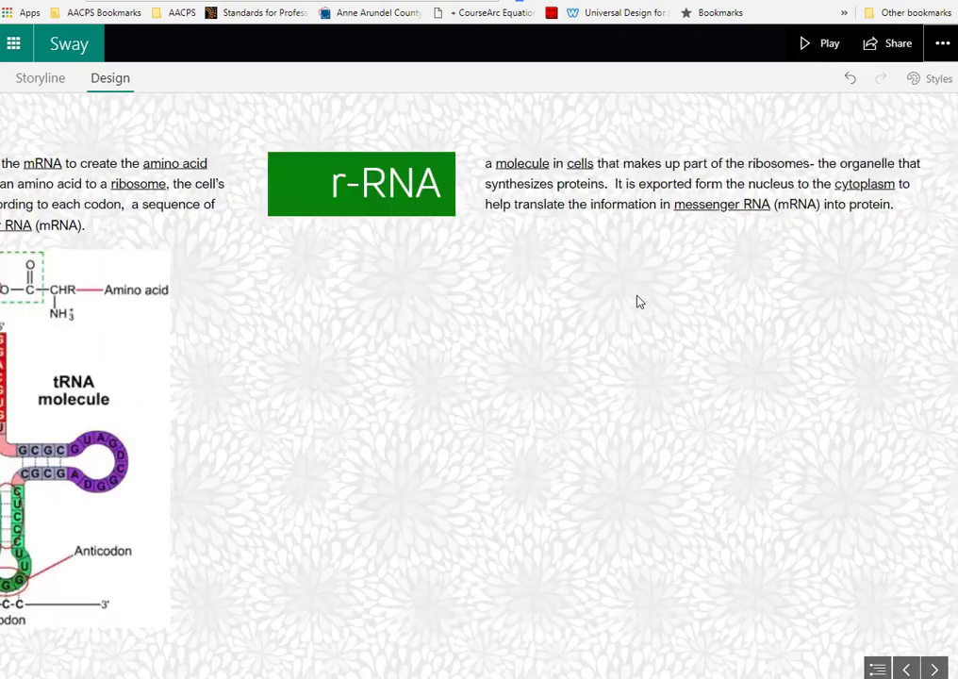
scroll(638, 300, "up", 15)
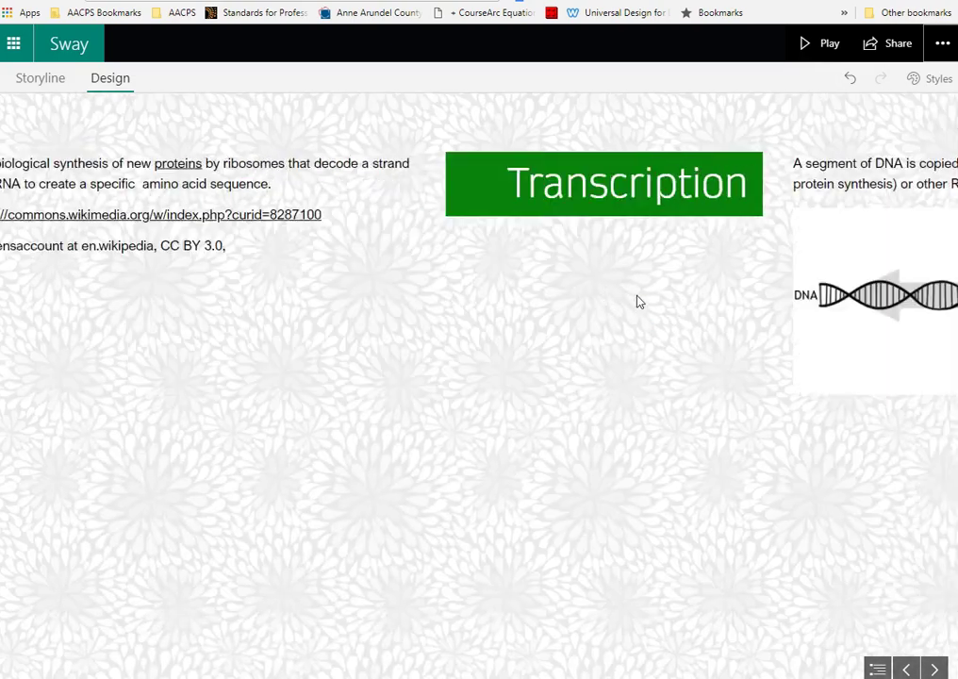
scroll(637, 299, "up", 5)
left_click(720, 217)
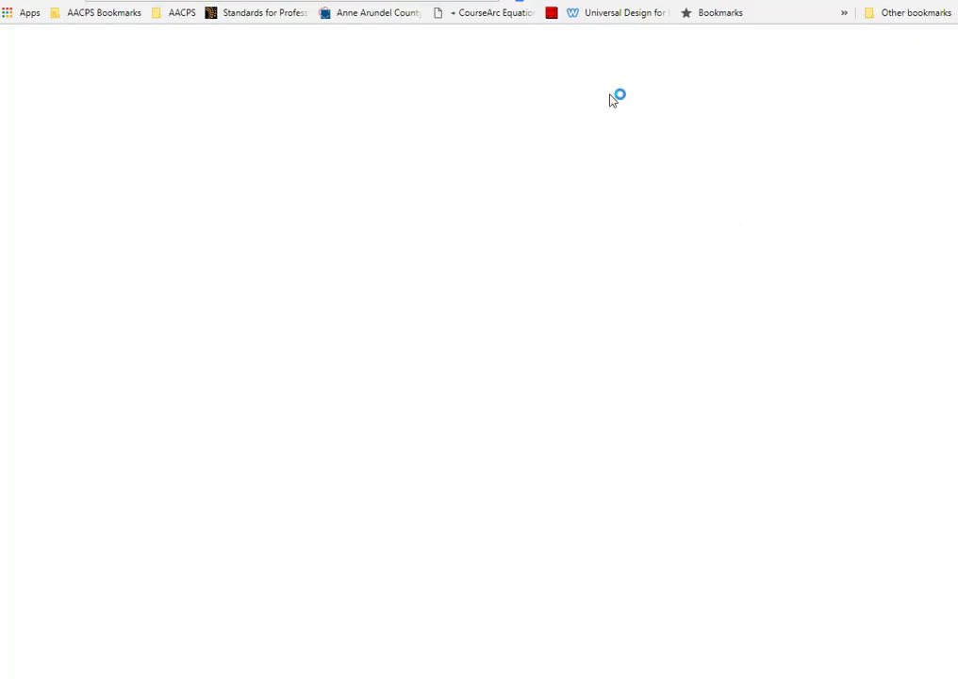
key("ctrl+w")
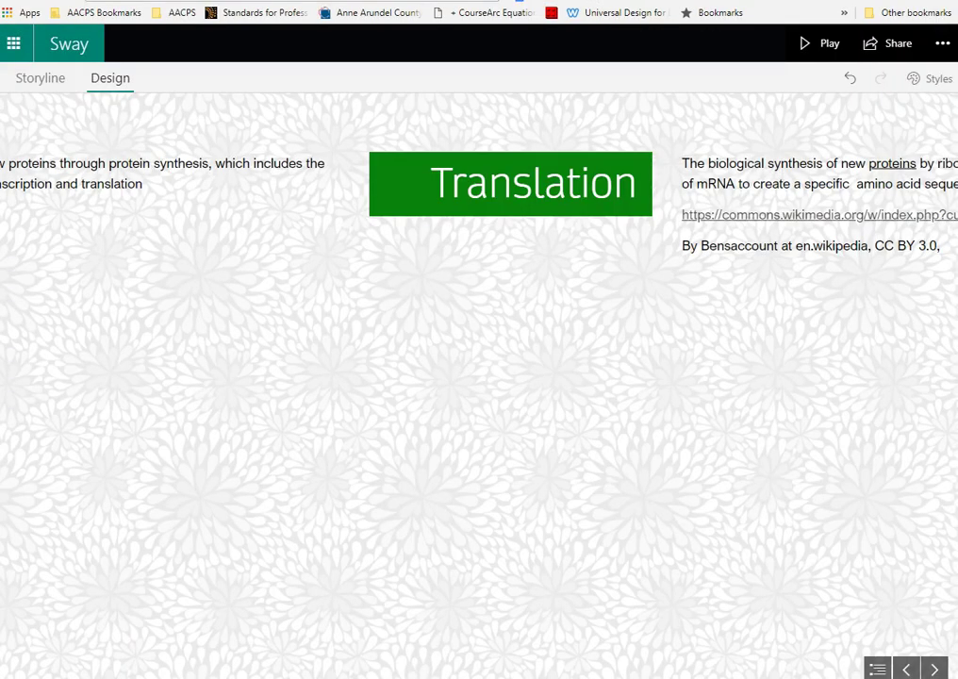
Set the Sway's layout to Vertical and browse the page down to t-RNA and back to the title
left_click(932, 83)
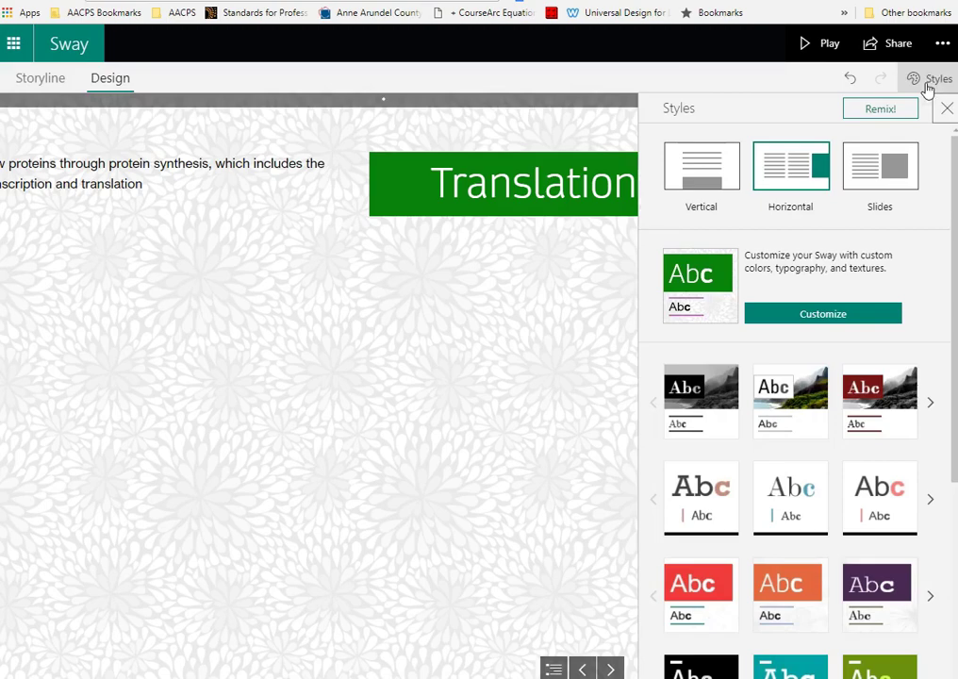
left_click(707, 181)
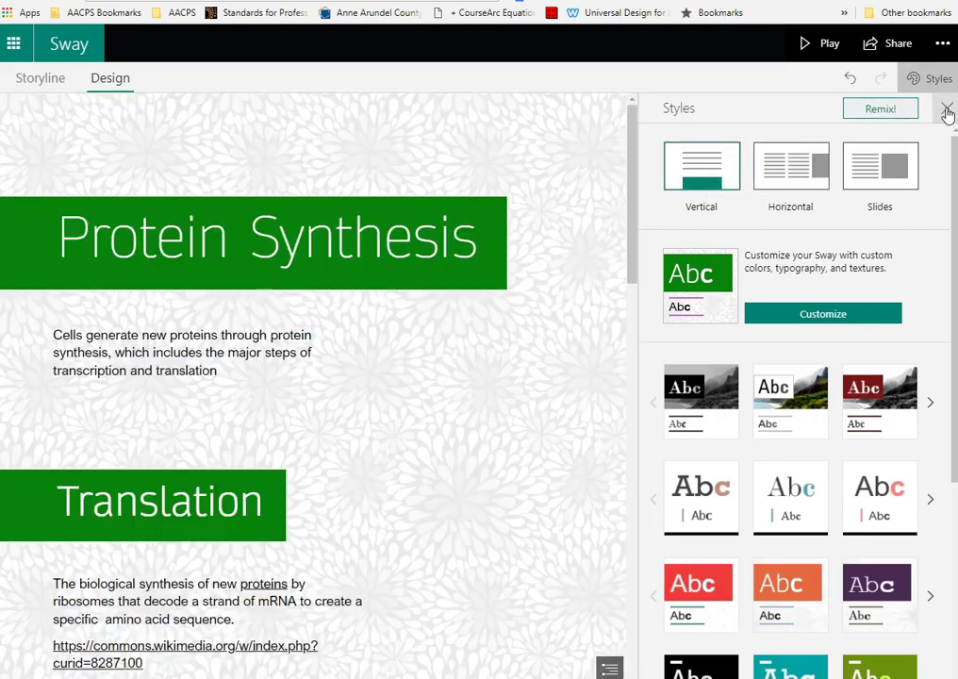
left_click(947, 109)
scroll(486, 299, "down", 15)
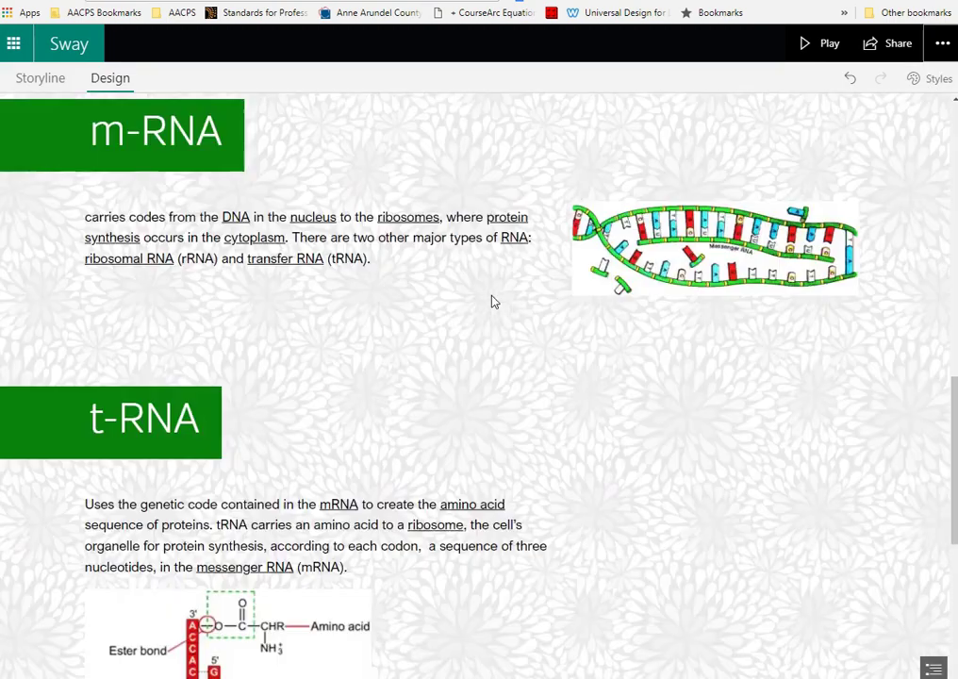
scroll(499, 307, "up", 15)
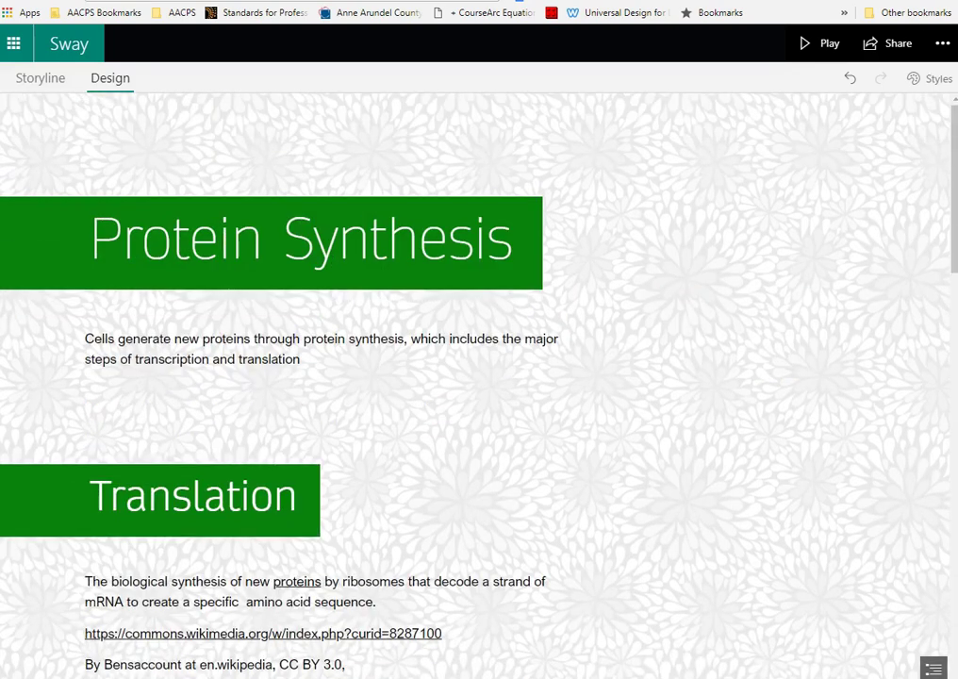
In the storyline, examine the Text, Media and Group card types available for insertion below the Protein Synthesis title
left_click(42, 80)
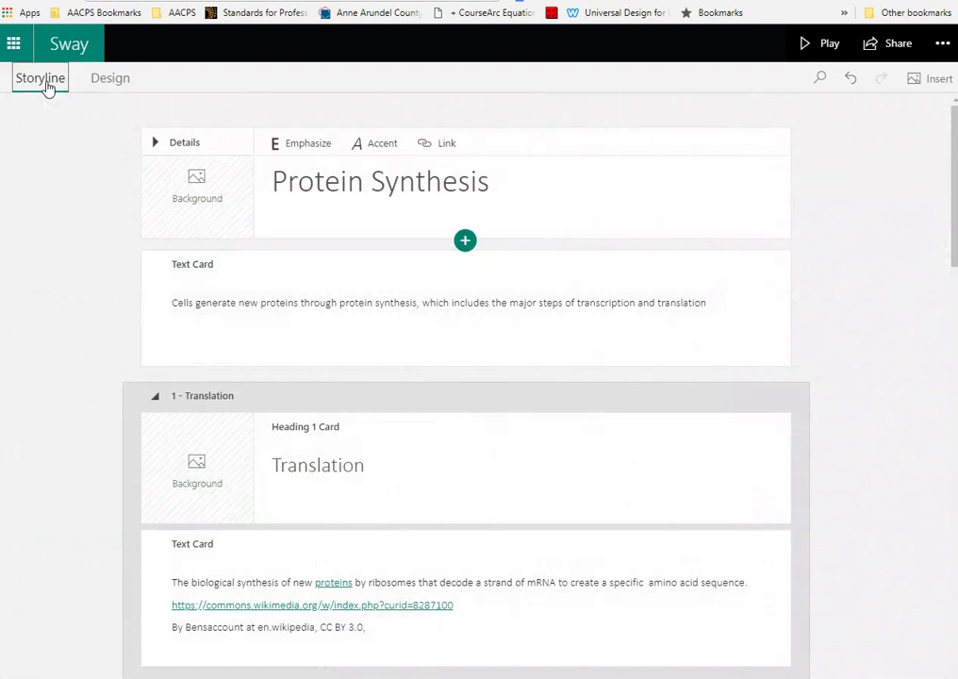
left_click(465, 241)
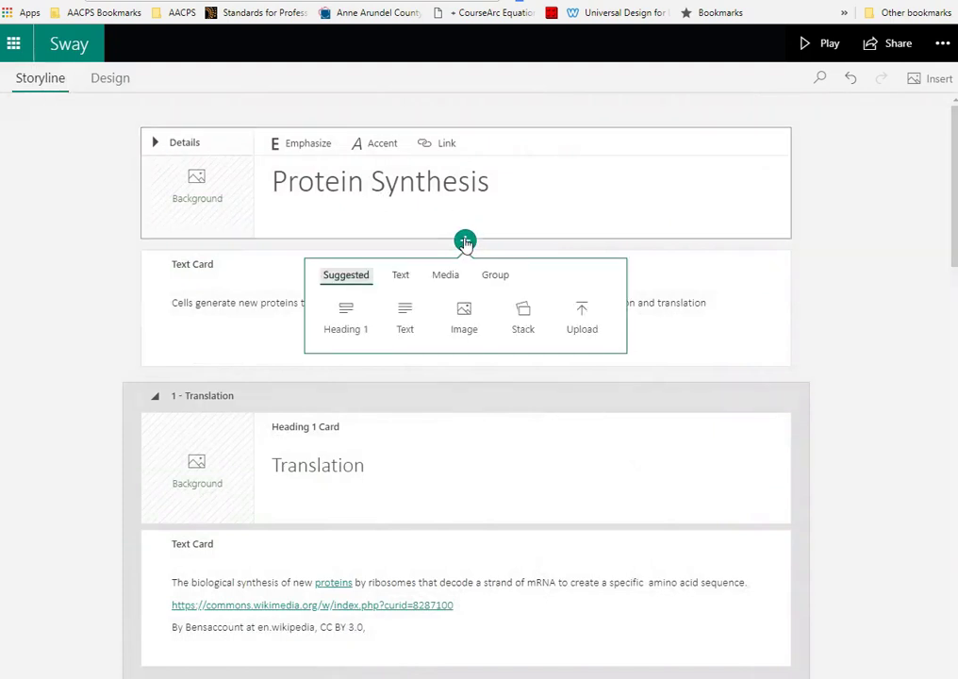
left_click(407, 279)
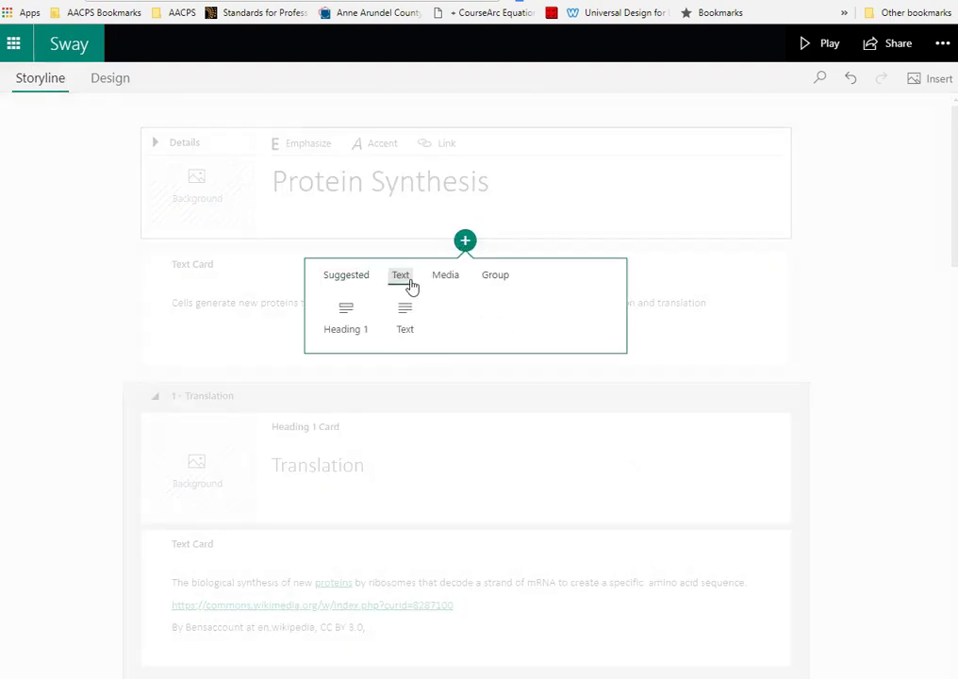
left_click(448, 278)
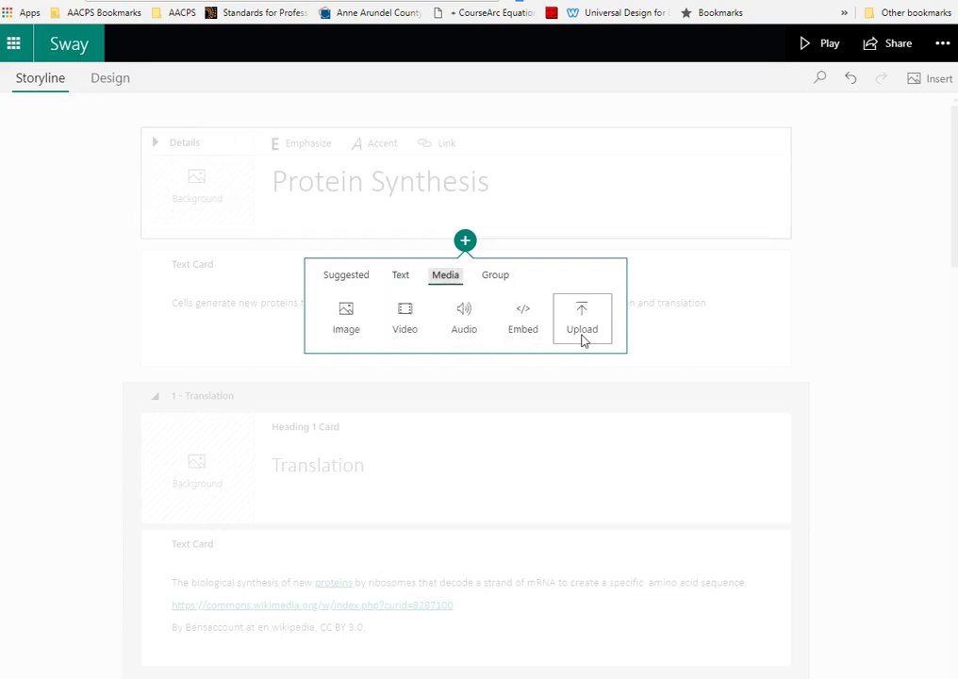
left_click(494, 279)
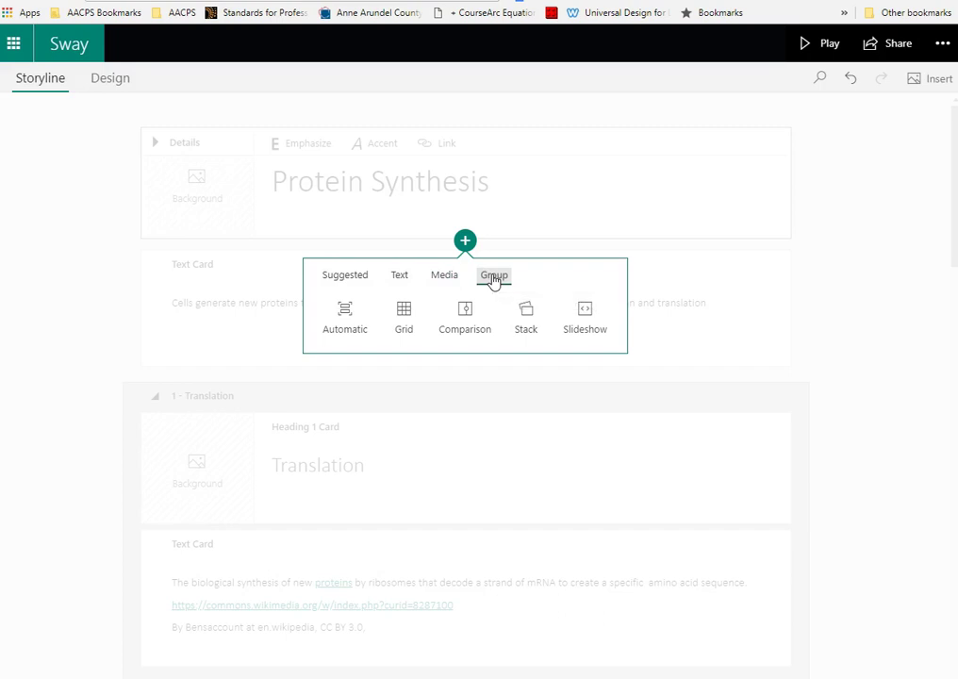
left_click(442, 280)
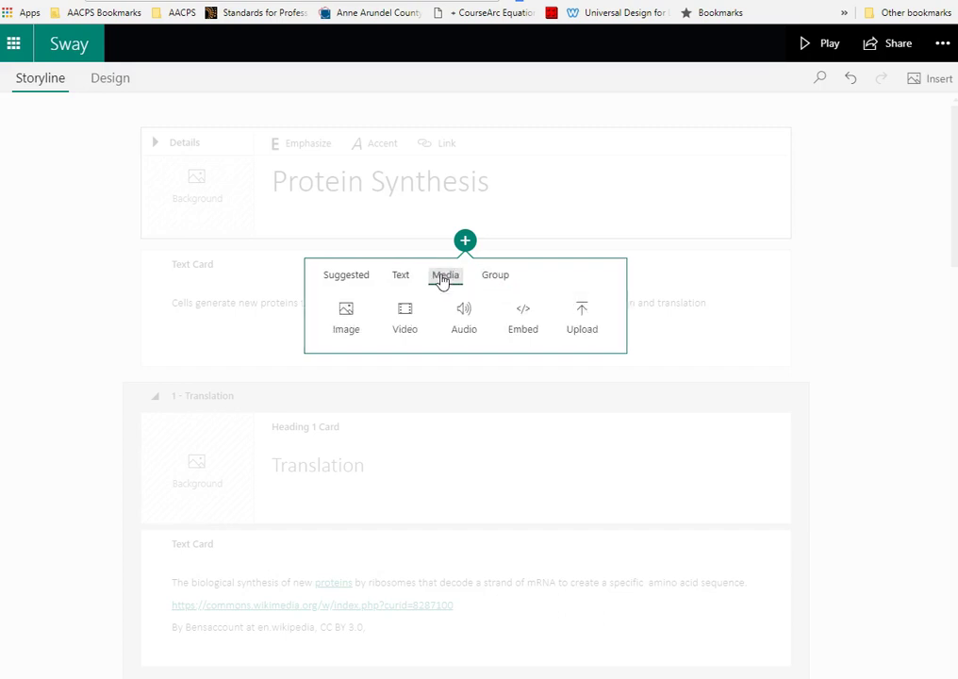